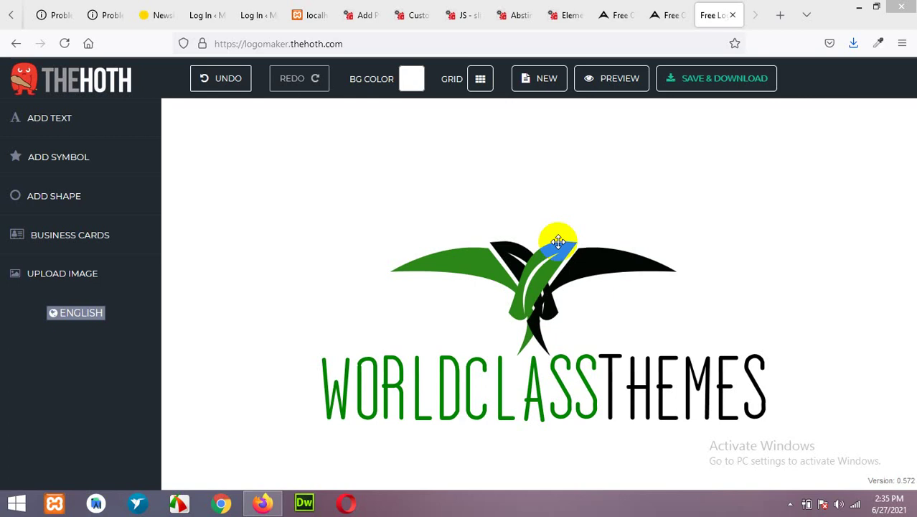
- Open a new browser tab and load the Google home page
drag(558, 242, 574, 260)
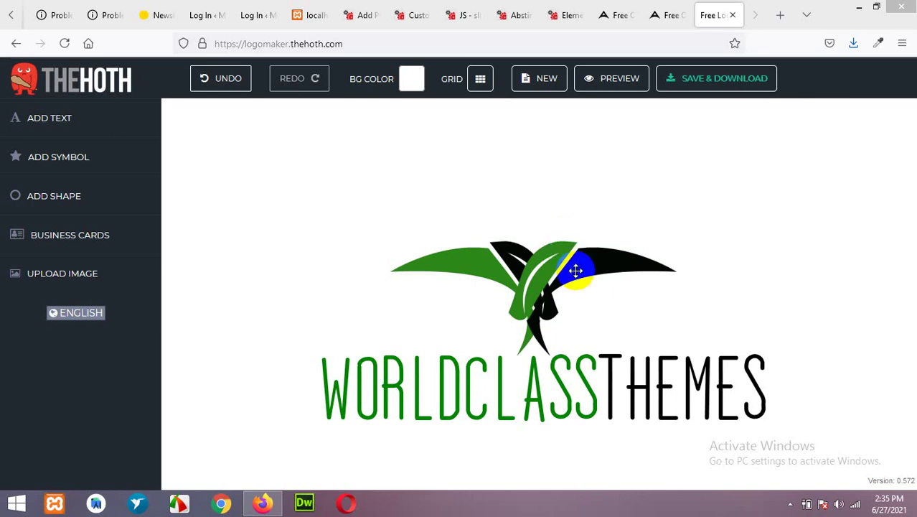
click(390, 198)
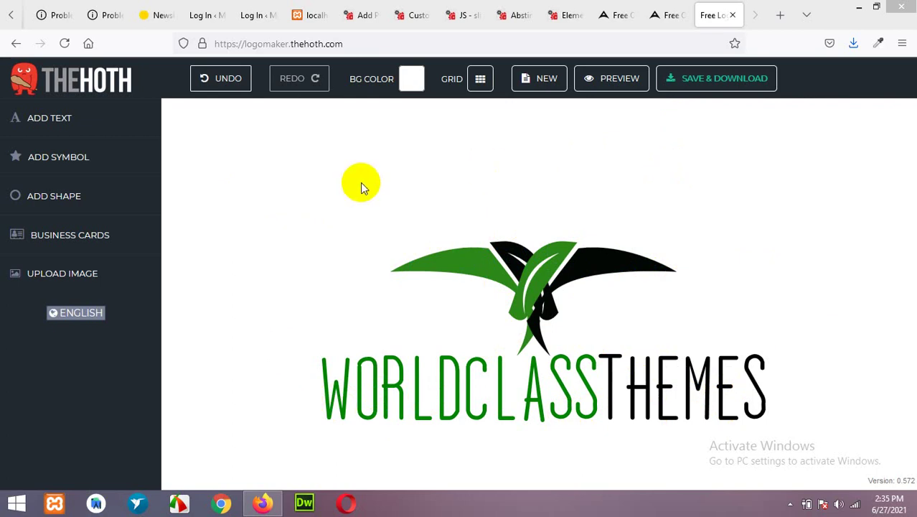
click(745, 93)
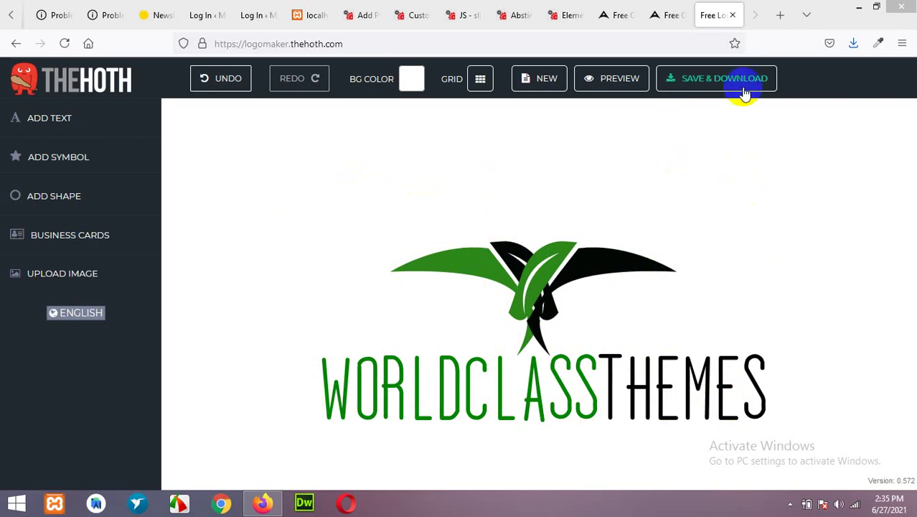
click(779, 16)
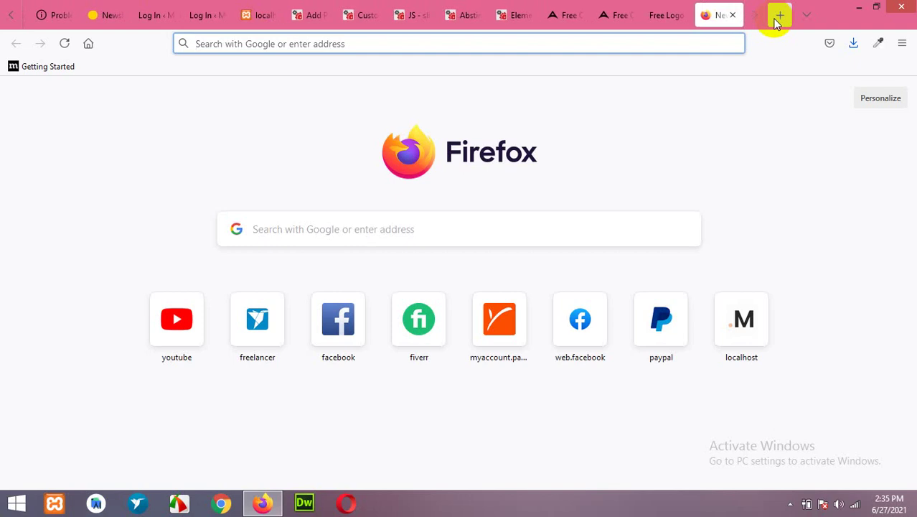
click(533, 44)
text(google.com/)
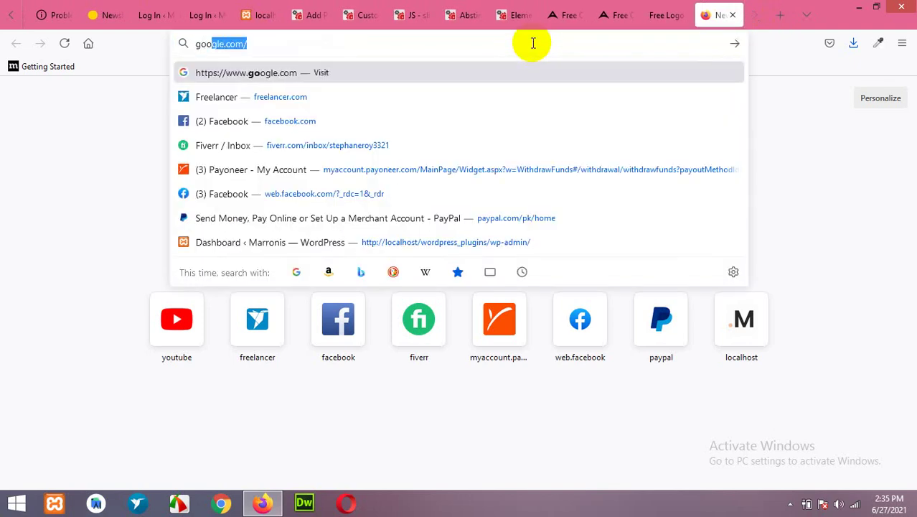
key(Return)
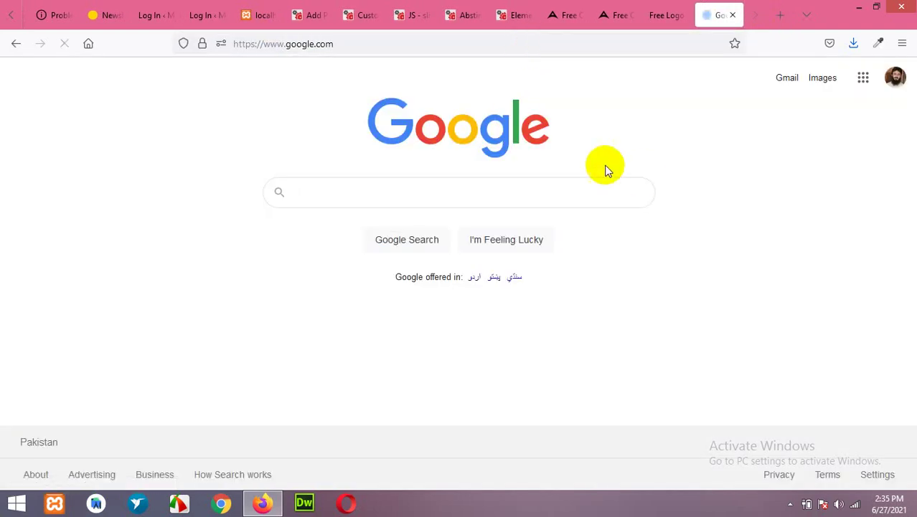
- Search Google for 'the hoth' to reach TheHoth Logo Maker
click(519, 189)
text(the ho)
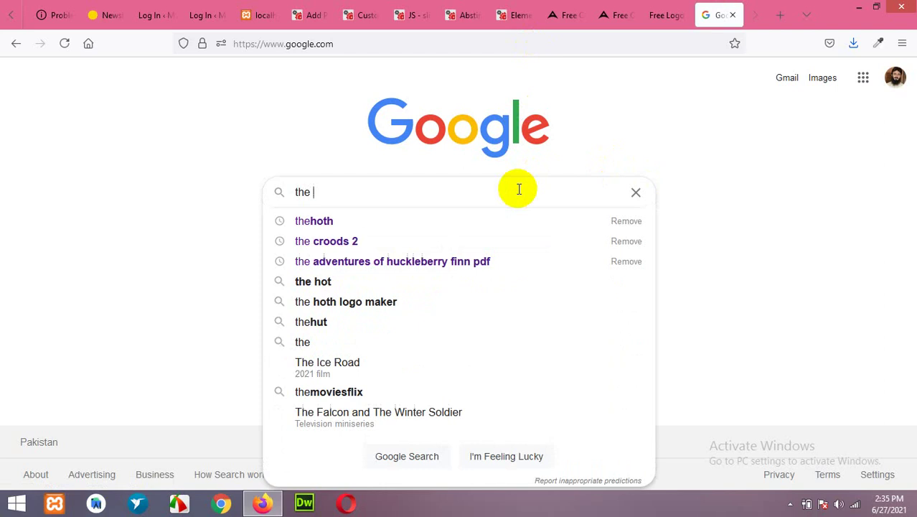
key(Return)
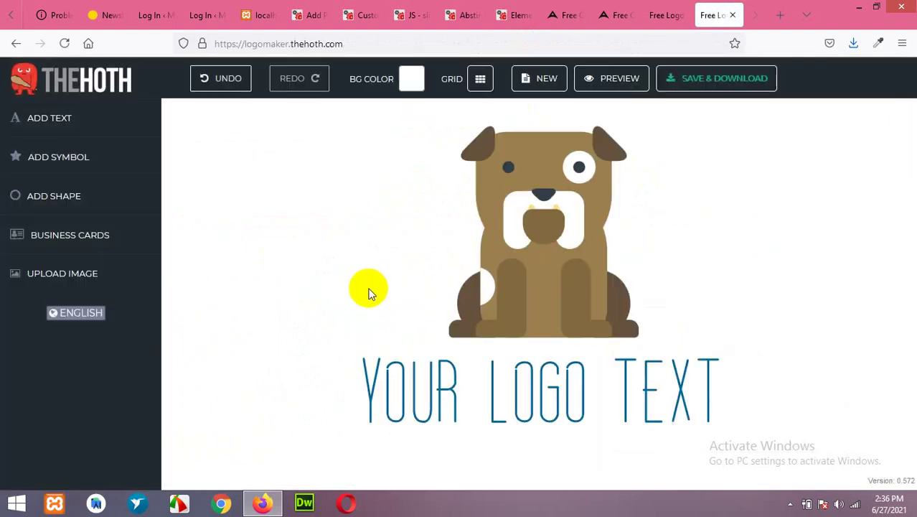
- Delete the default dog symbol and the YOUR LOGO TEXT text from the canvas
click(503, 269)
right_click(503, 269)
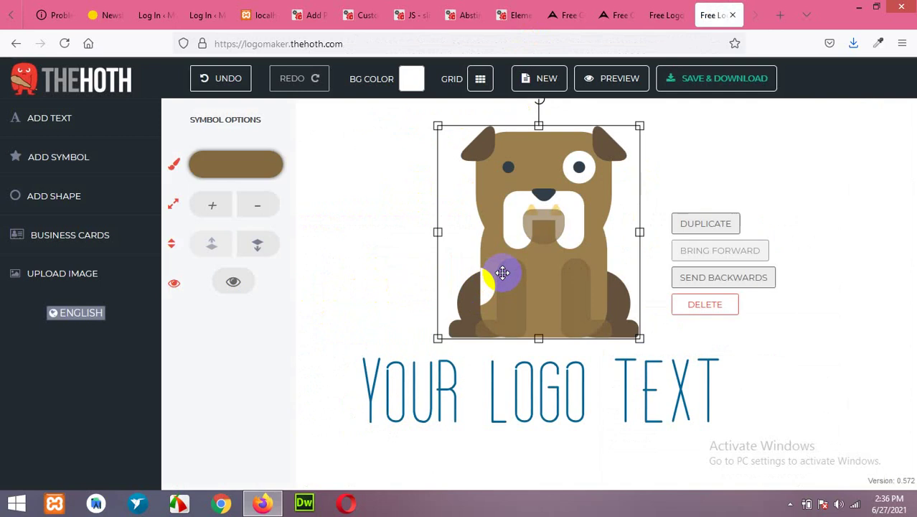
key(Delete)
click(535, 376)
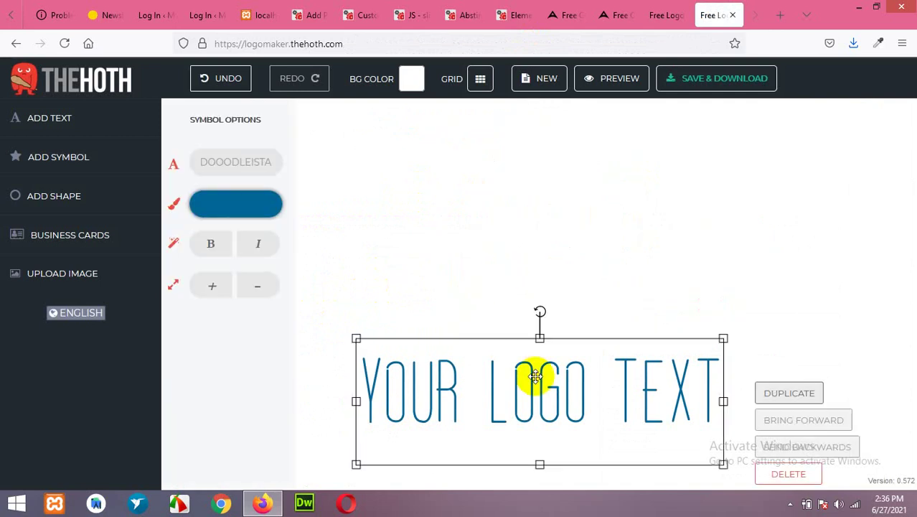
key(Delete)
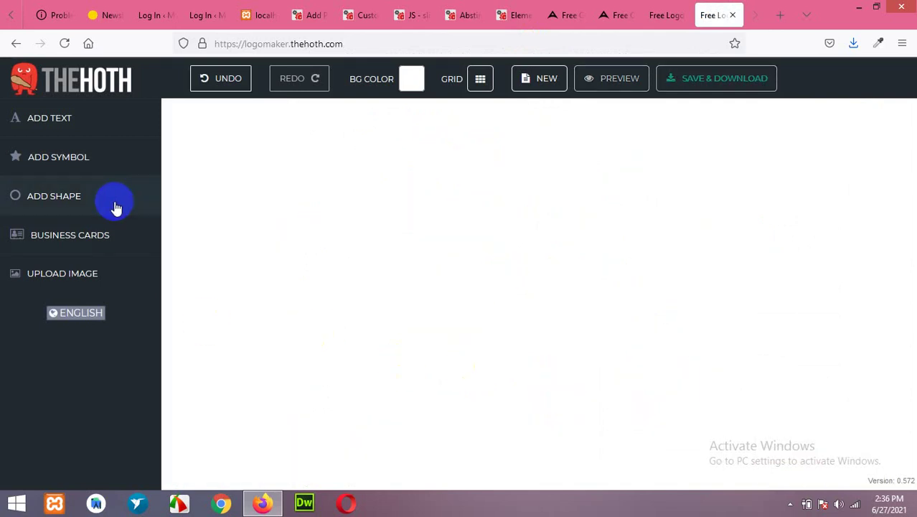
- Open the symbol library and show the Animals and Pets category
click(45, 165)
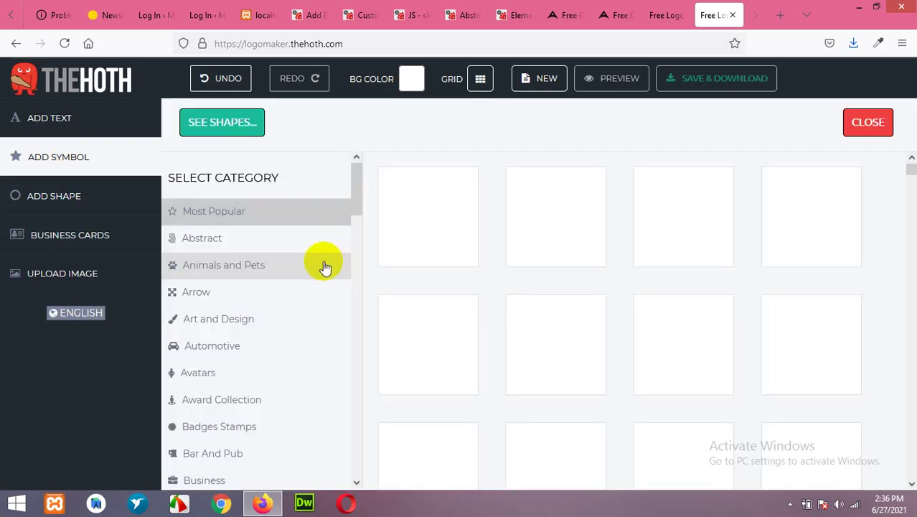
scroll(689, 301, down, 3)
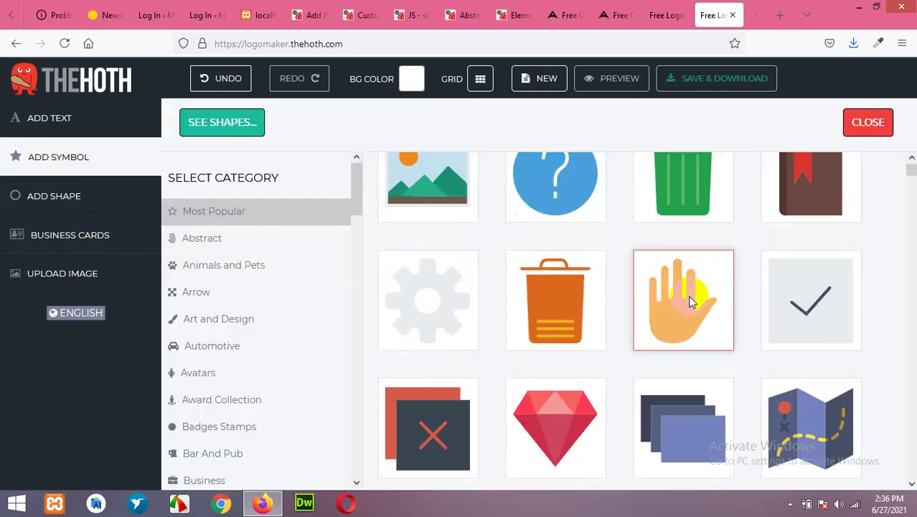
scroll(574, 298, up, 2)
scroll(615, 312, down, 3)
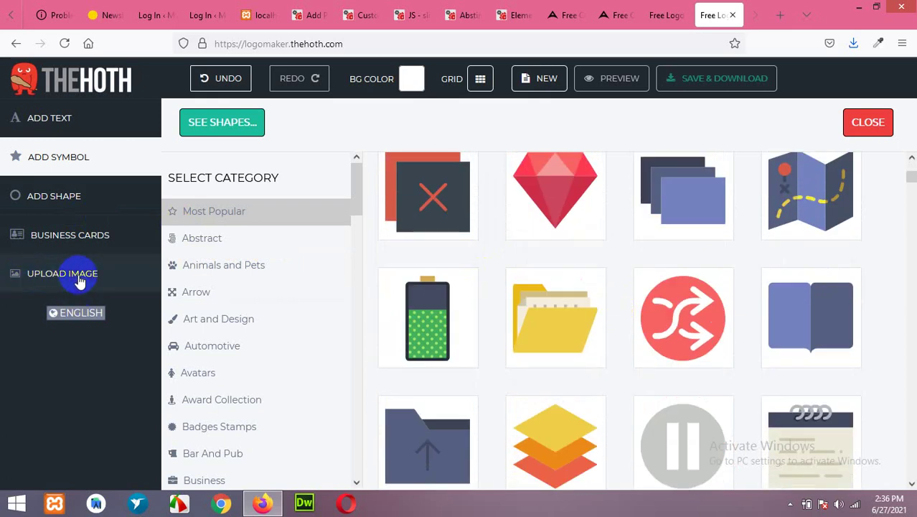
click(205, 277)
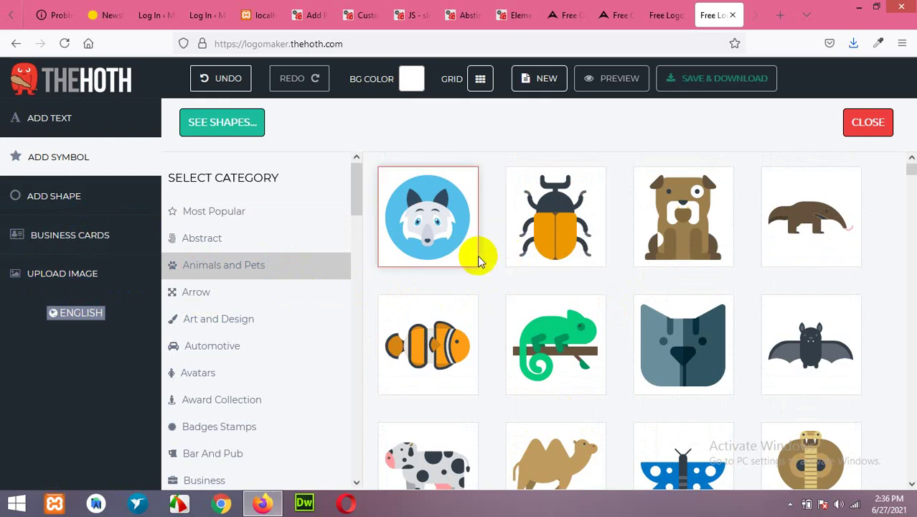
scroll(487, 257, down, 4)
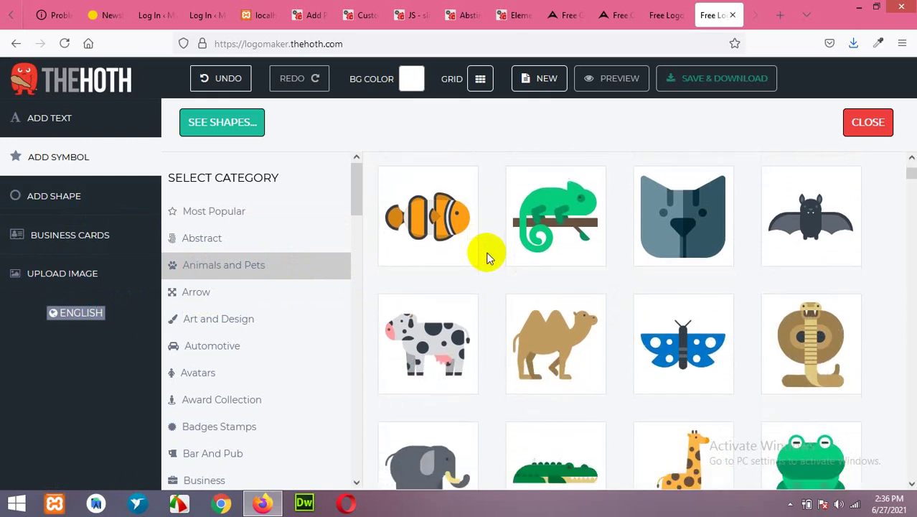
scroll(533, 297, up, 4)
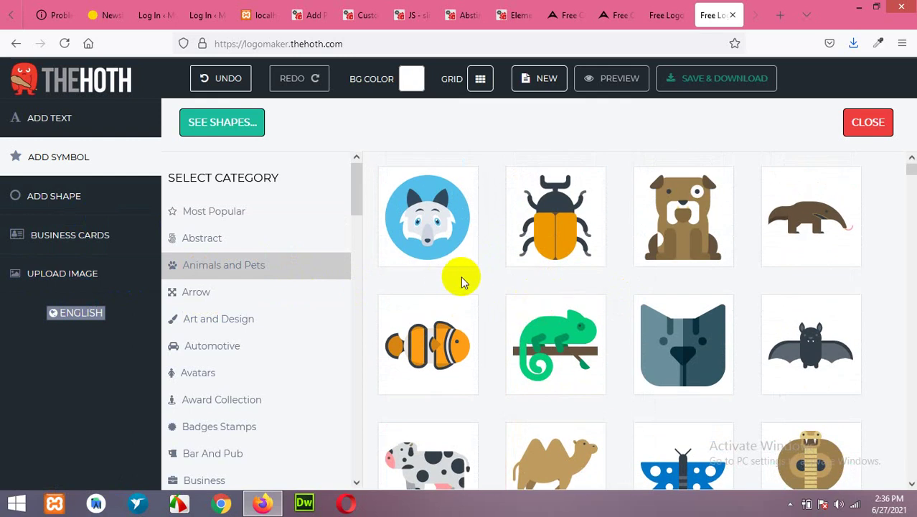
- Place the clownfish symbol at the canvas centre and enlarge it
click(430, 345)
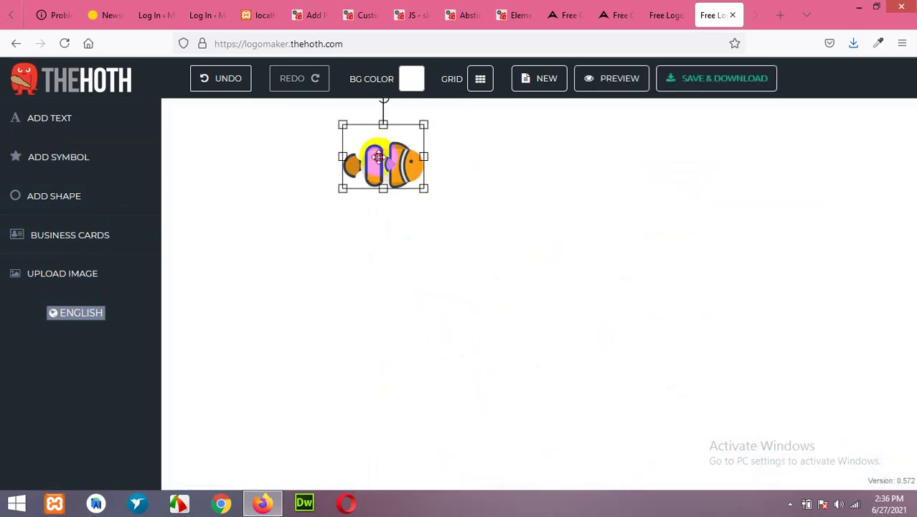
drag(383, 170, 441, 256)
right_click(483, 285)
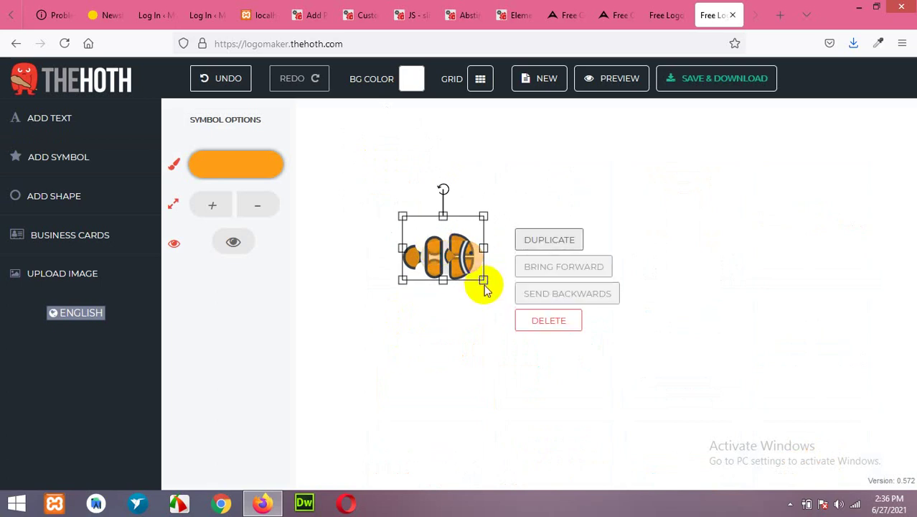
click(483, 289)
right_click(479, 274)
drag(483, 277, 556, 336)
click(571, 321)
click(342, 214)
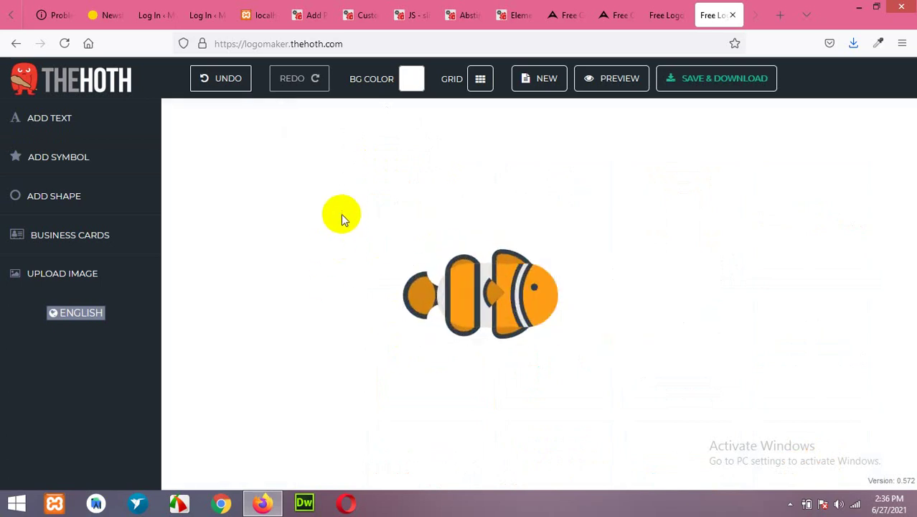
- Check the clownfish's placement and add a new ENTER A TEXT text element
click(527, 304)
right_click(502, 280)
click(498, 276)
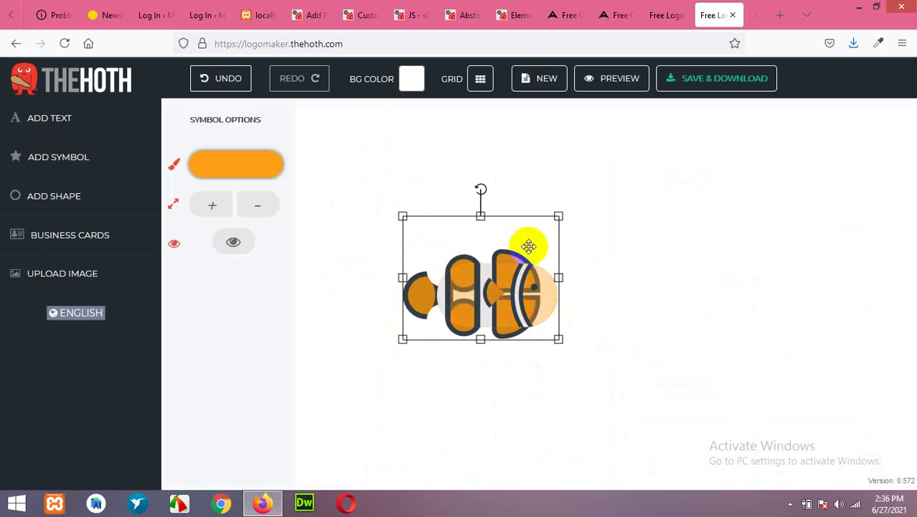
click(641, 219)
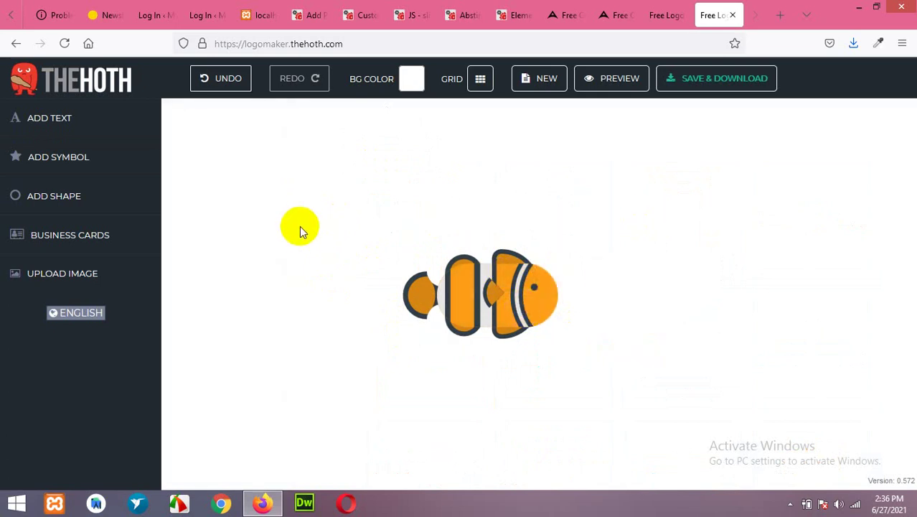
click(50, 162)
click(32, 120)
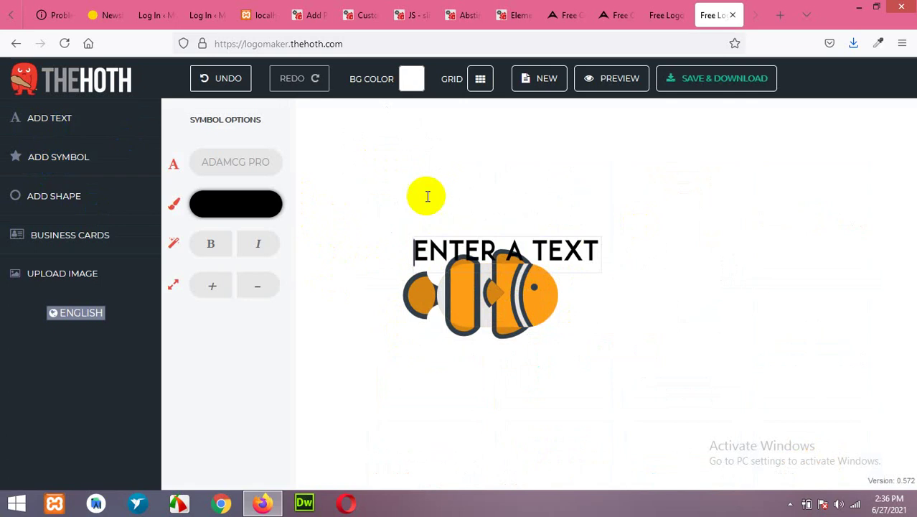
- Move the placeholder text below the fish and change it to WATER WORLD
click(425, 218)
drag(454, 246, 408, 362)
double_click(409, 377)
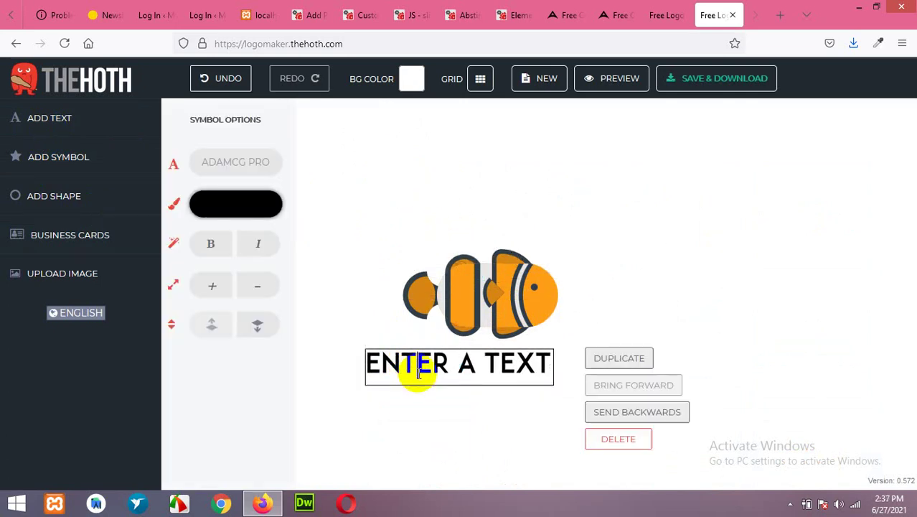
text(WATER WORLD)
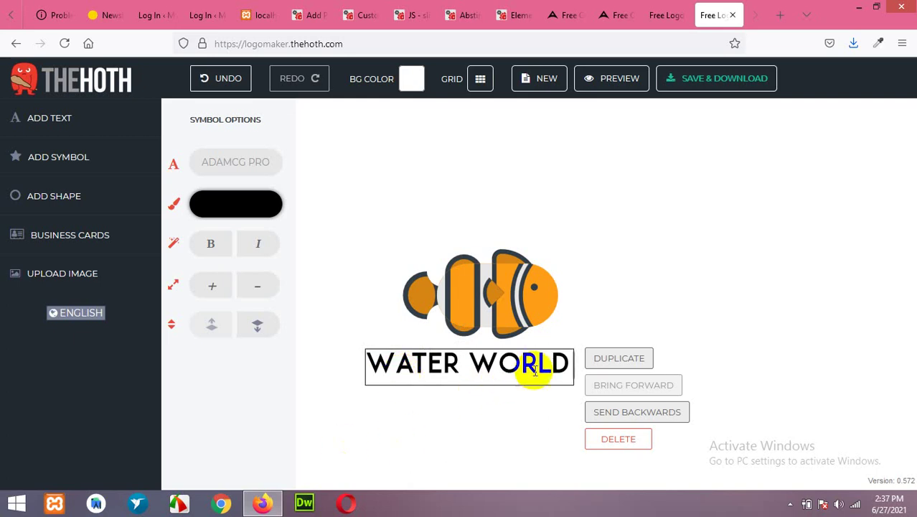
- Duplicate WATER WORLD, move the copy below, and retype it as AQUARIUM SHOP
click(626, 358)
drag(552, 389, 615, 394)
double_click(629, 396)
text(AQUARIUM SHOP)
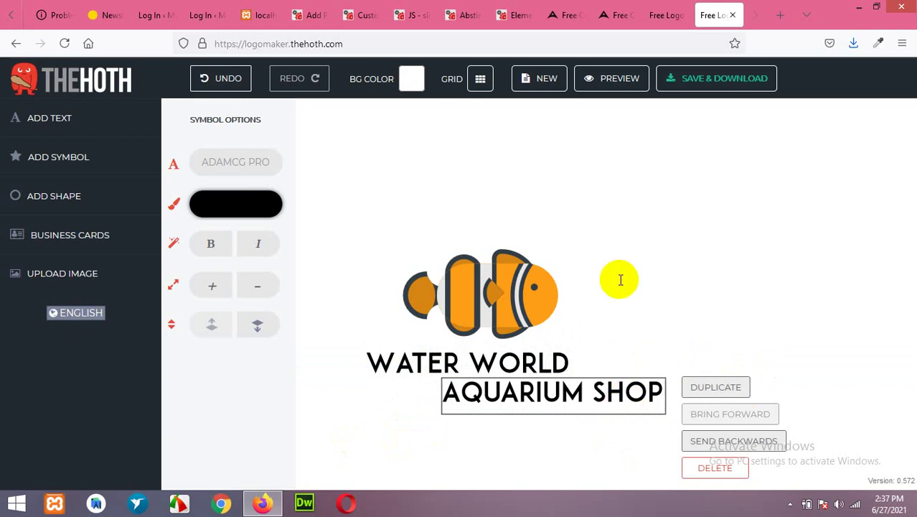
- Shift WATER WORLD and AQUARIUM SHOP left so the two lines align under the fish
click(615, 302)
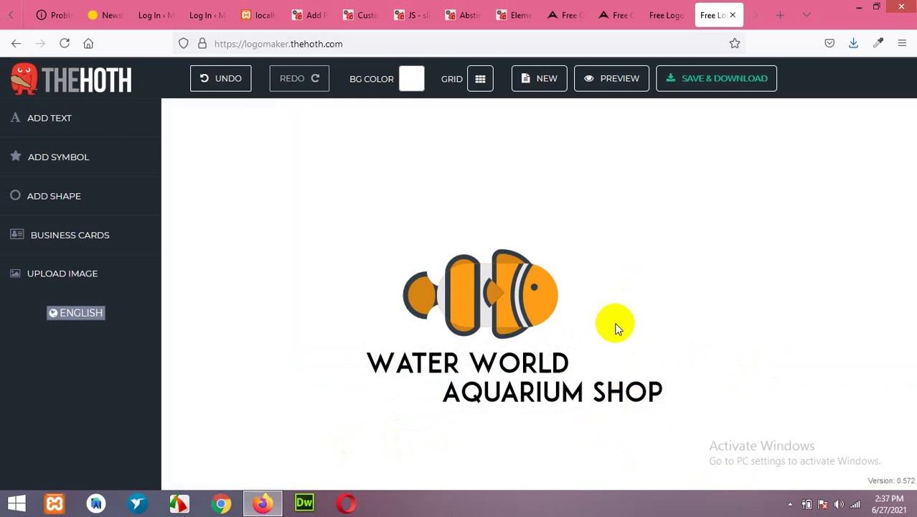
click(474, 374)
drag(485, 364, 455, 368)
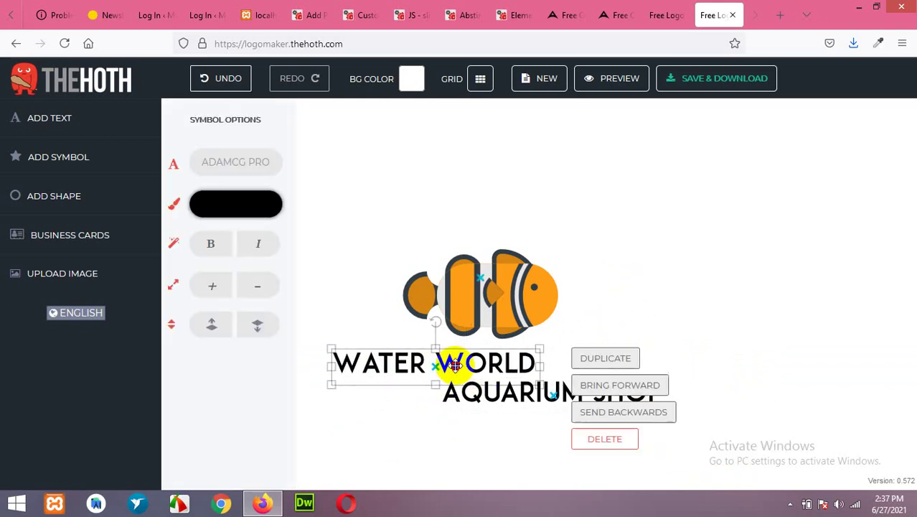
click(537, 396)
drag(549, 406, 538, 400)
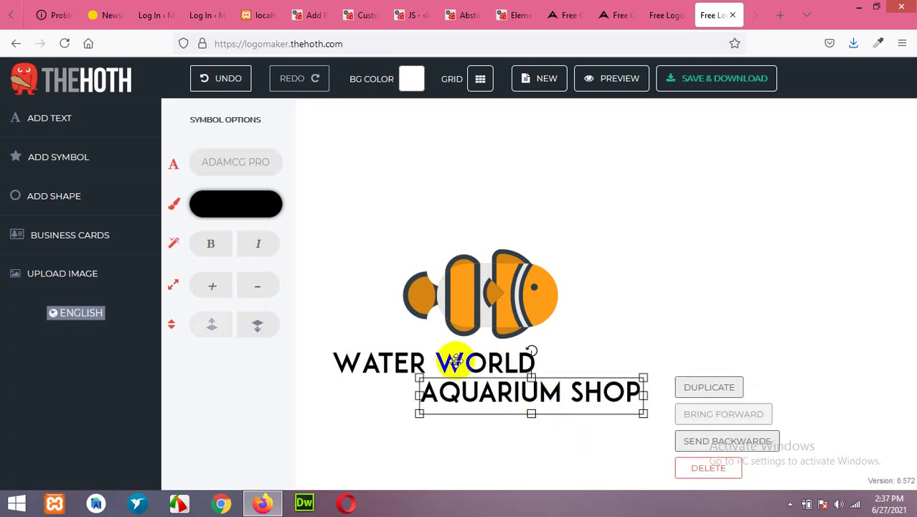
click(399, 362)
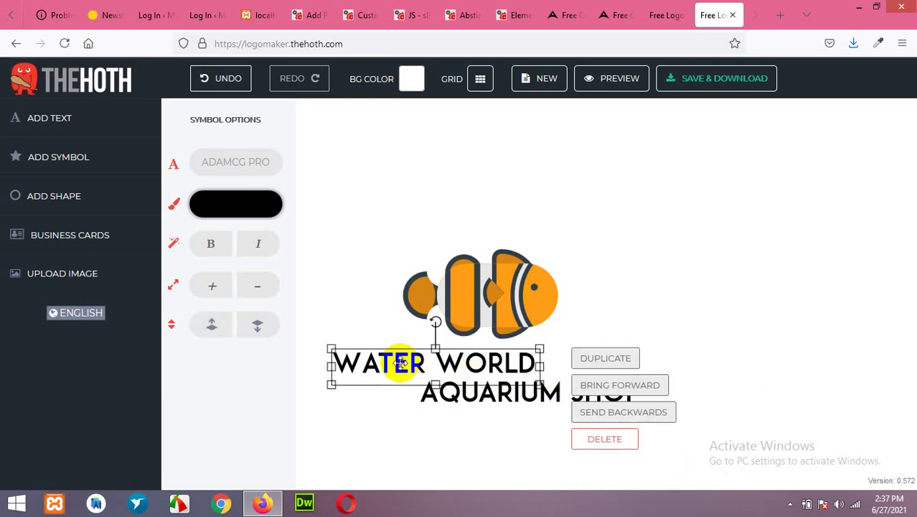
- Colour the WATER WORLD text a rich golden brown
click(251, 205)
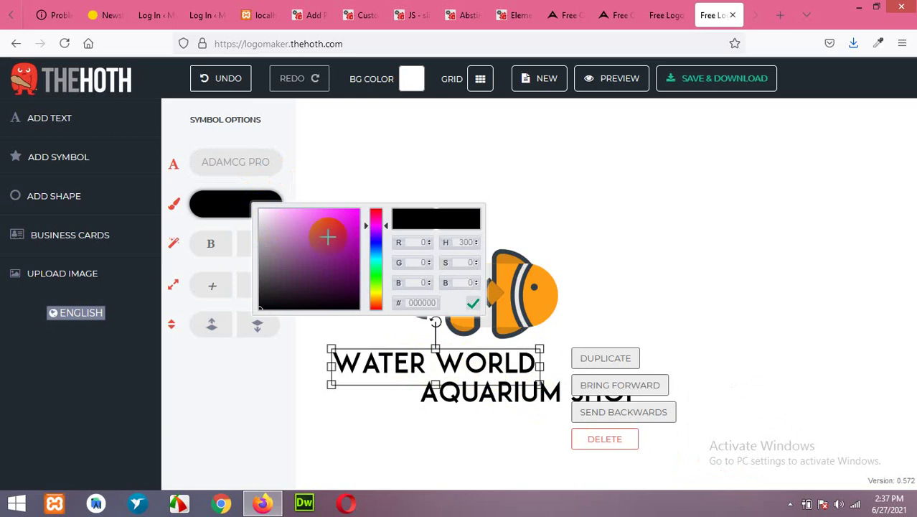
drag(373, 244, 384, 297)
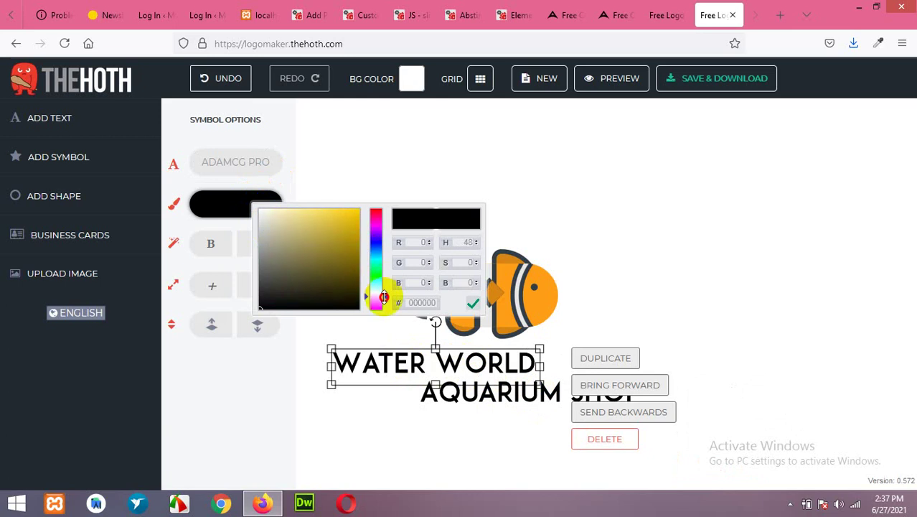
mouse_move(344, 248)
mouse_down()
mouse_move(340, 238)
mouse_move(360, 230)
mouse_up()
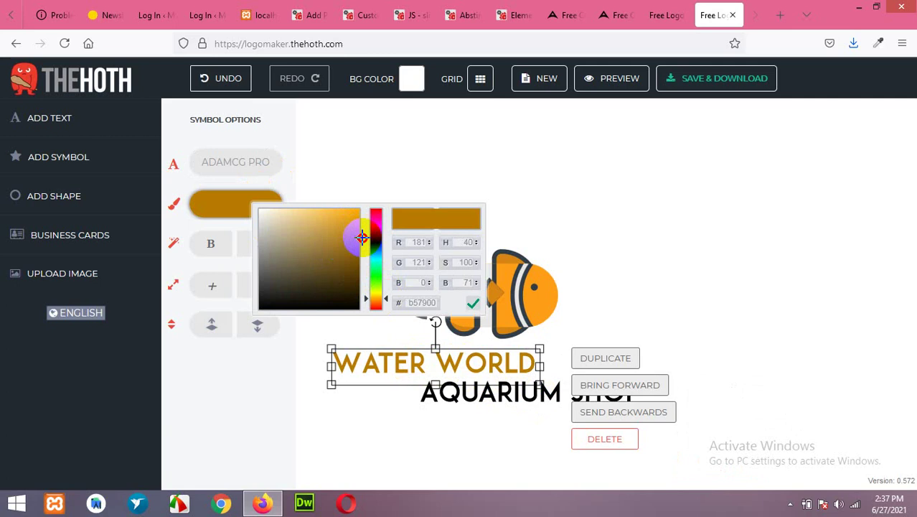
- Change AQUARIUM SHOP from black to dark grey (#383838)
click(495, 397)
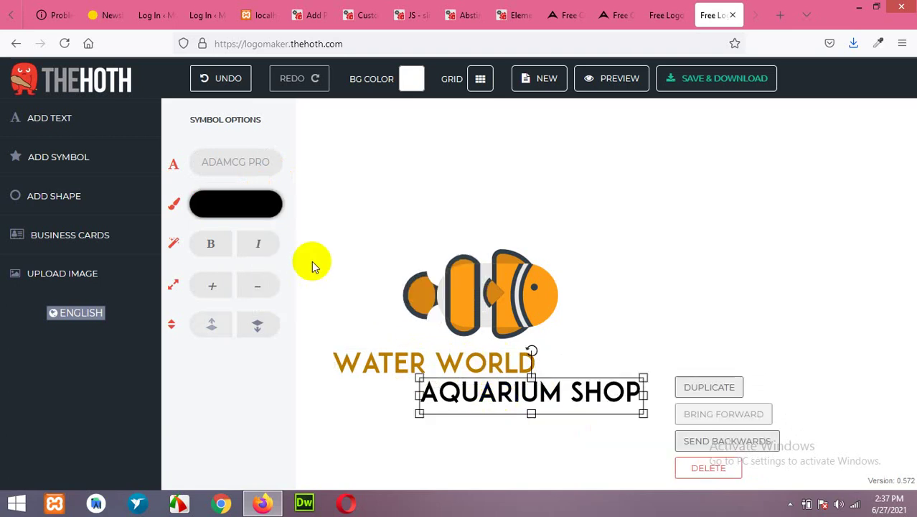
click(260, 202)
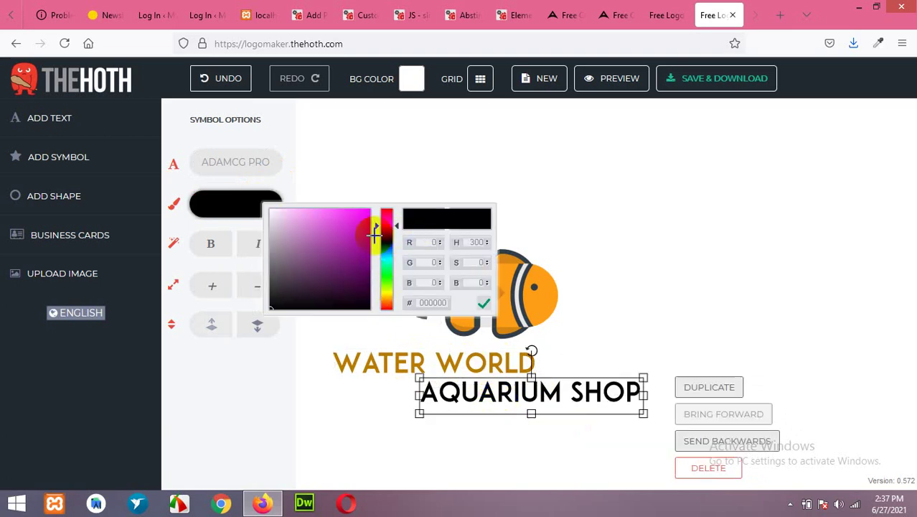
click(266, 294)
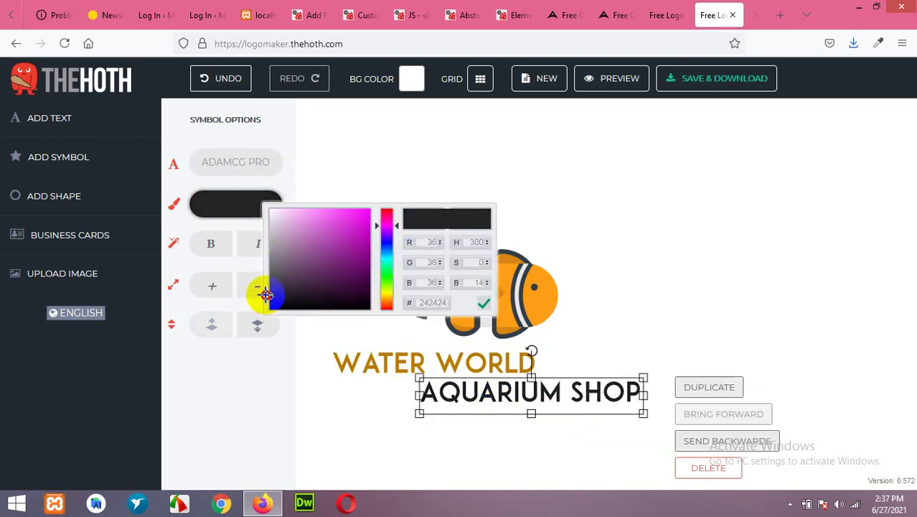
drag(266, 295, 265, 289)
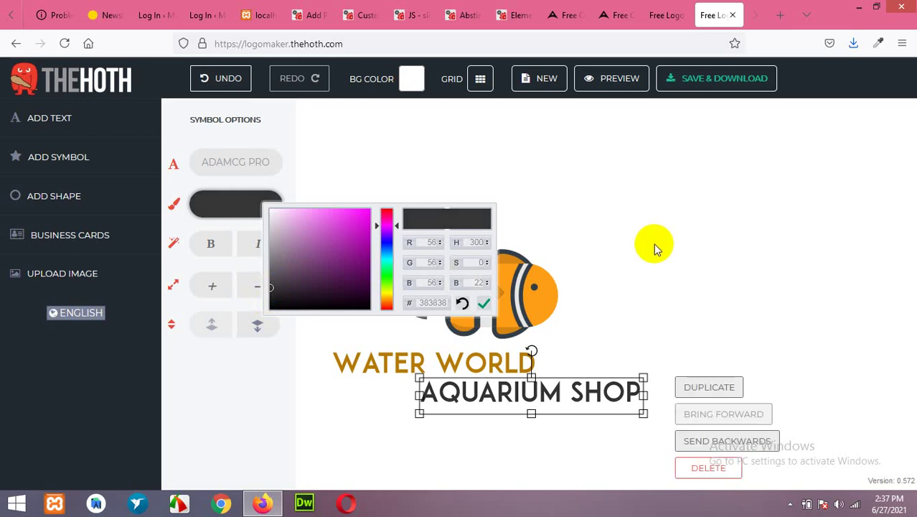
click(654, 245)
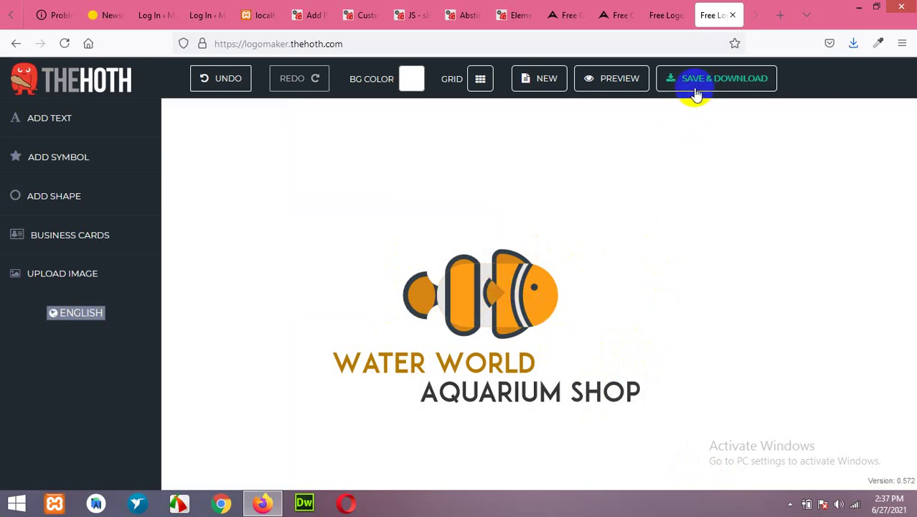
- Use SAVE & DOWNLOAD and submit an e-mail address with SAVE & CONTINUE
click(692, 84)
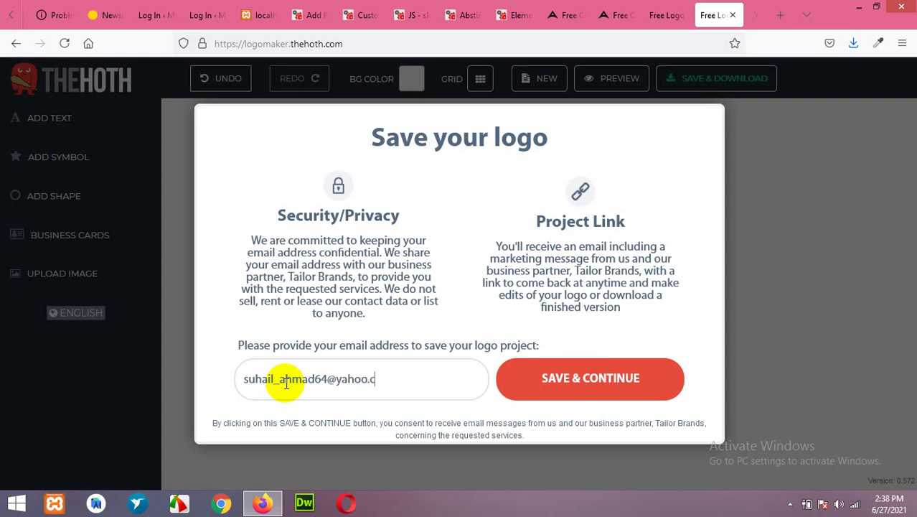
click(607, 384)
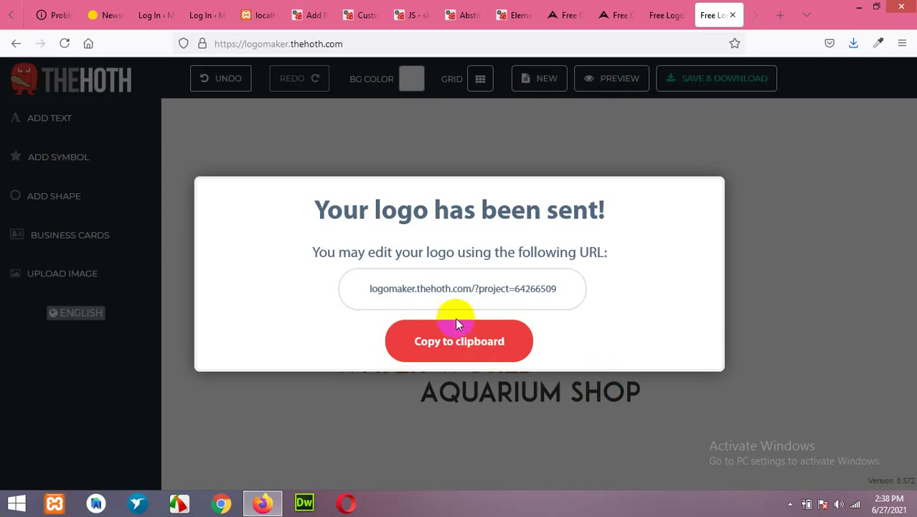
- Copy the logo's edit link from the 'Your logo has been sent!' dialog
click(474, 344)
triple_click(474, 290)
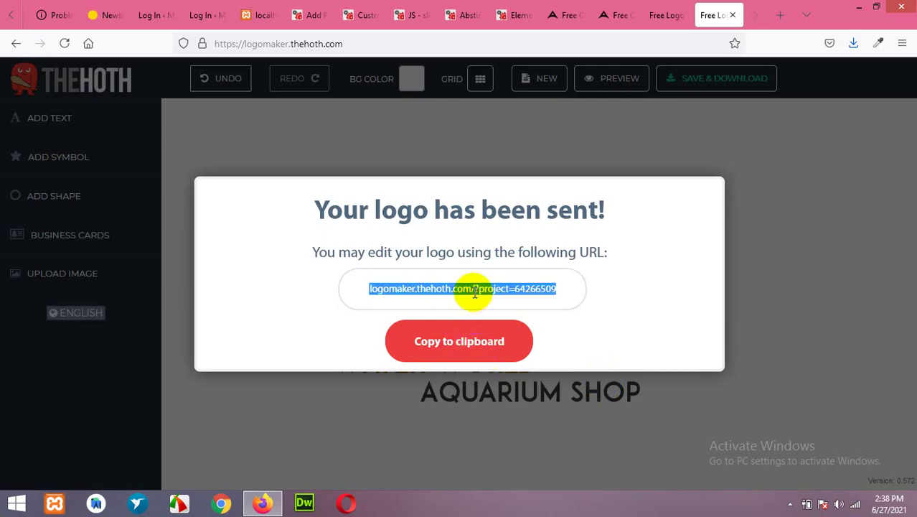
right_click(475, 292)
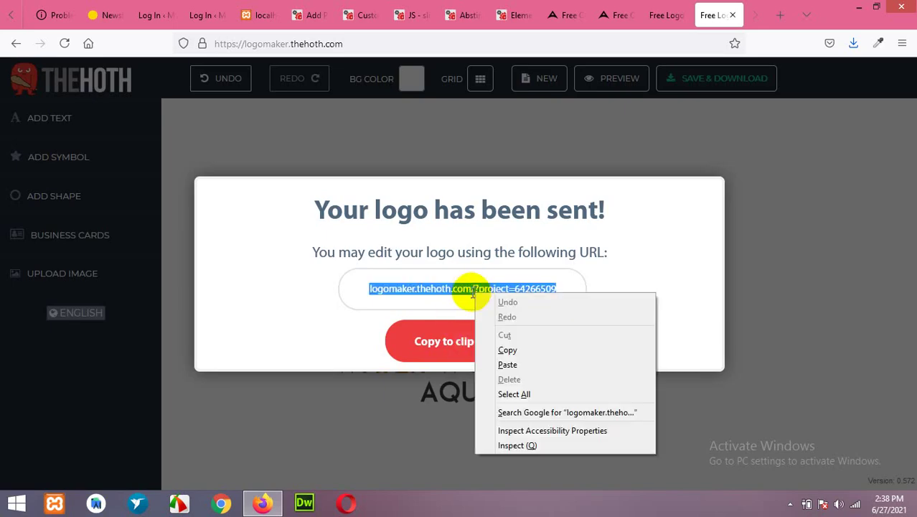
click(508, 350)
click(455, 348)
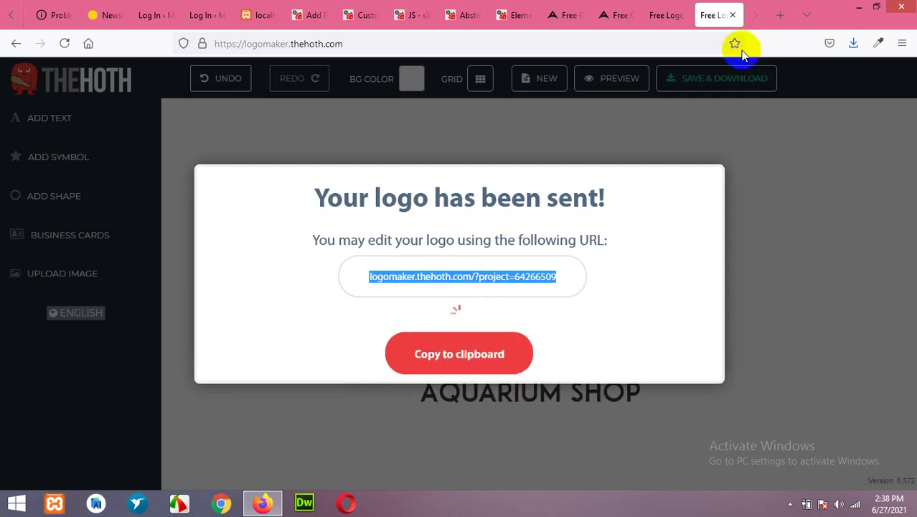
- Load the edit link in a new tab, close it, and copy the link again
click(780, 15)
right_click(534, 46)
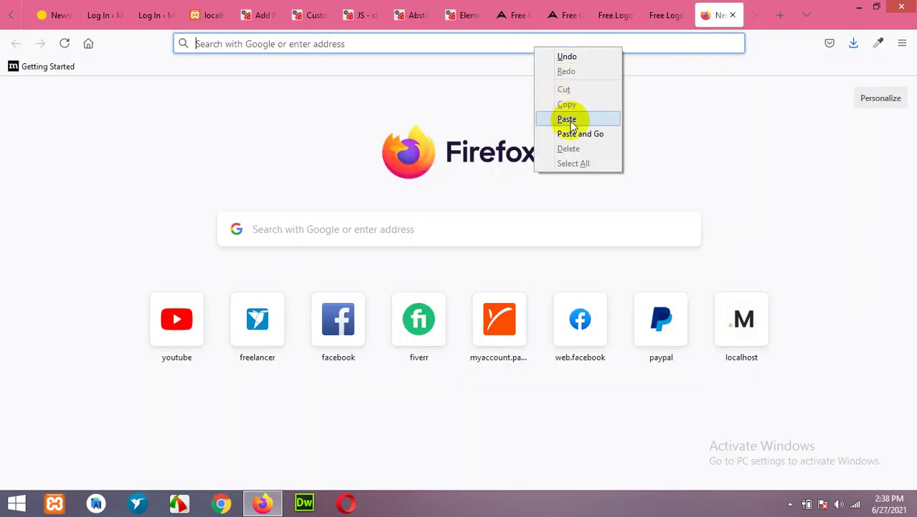
click(567, 119)
key(Return)
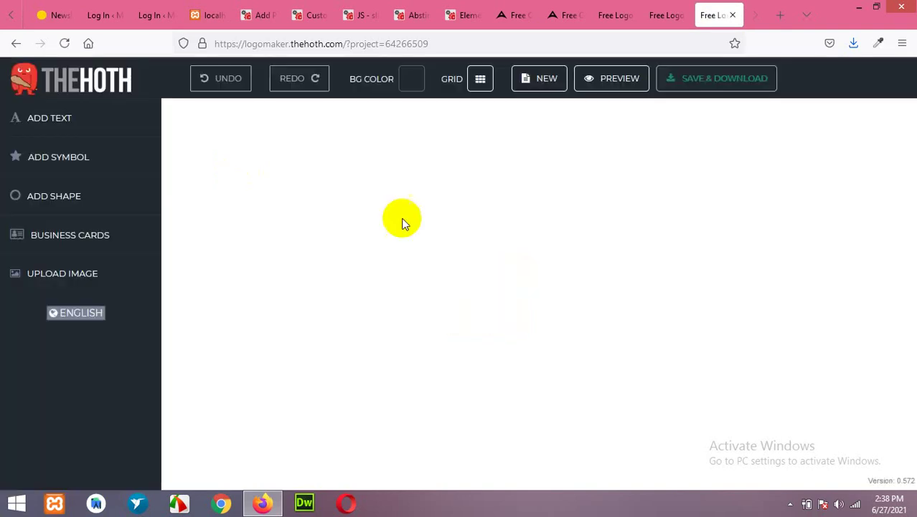
click(732, 15)
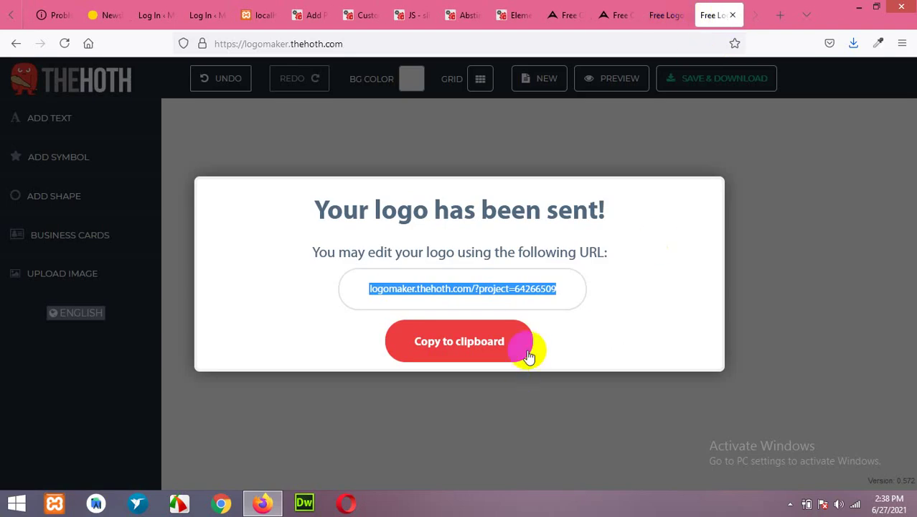
click(487, 340)
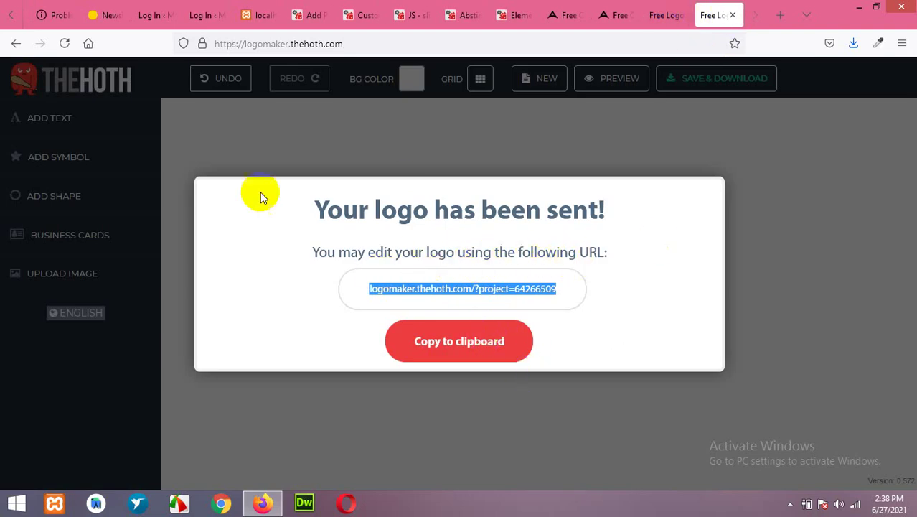
click(10, 15)
- Open The HOTH logo e-mail, save 64266509.zip to the Desktop, and show it in its folder
click(52, 14)
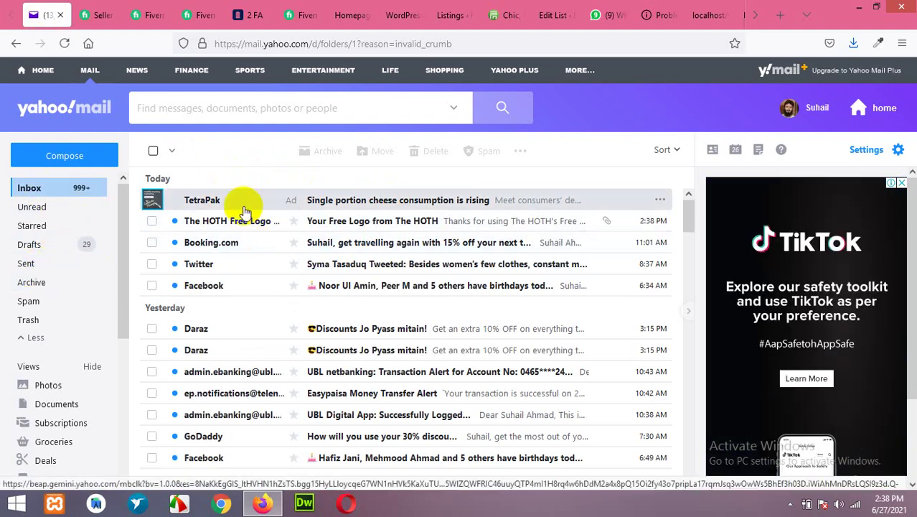
click(359, 221)
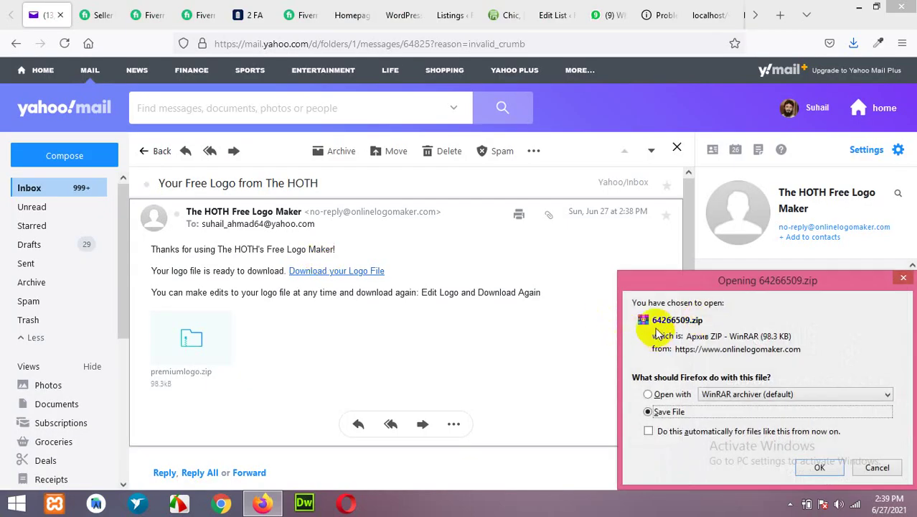
click(822, 467)
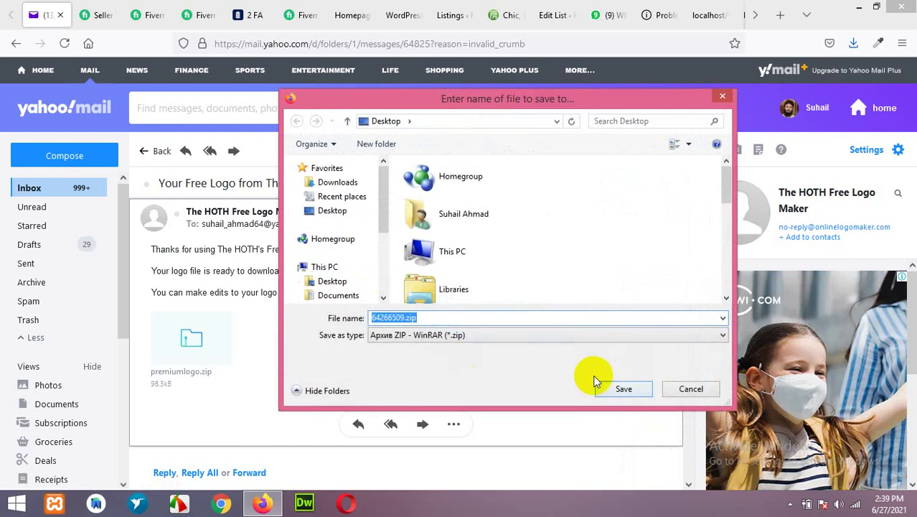
click(612, 386)
click(854, 44)
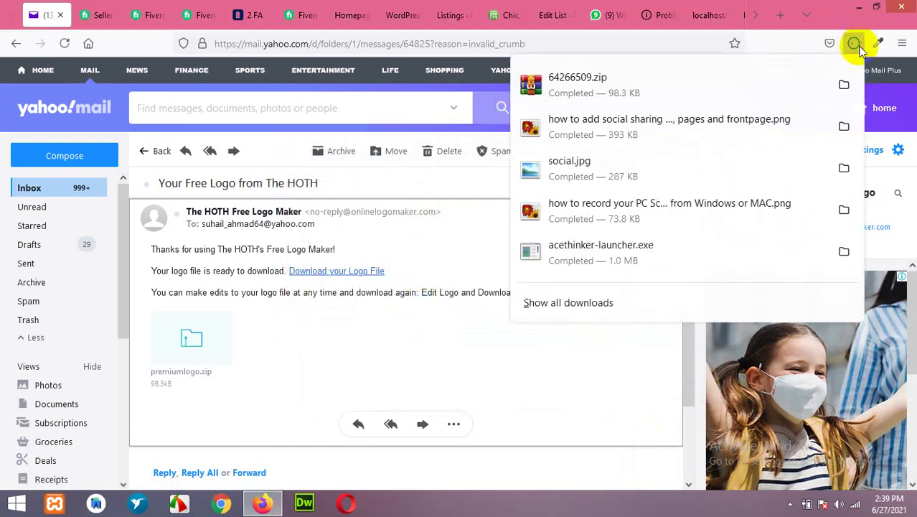
click(844, 85)
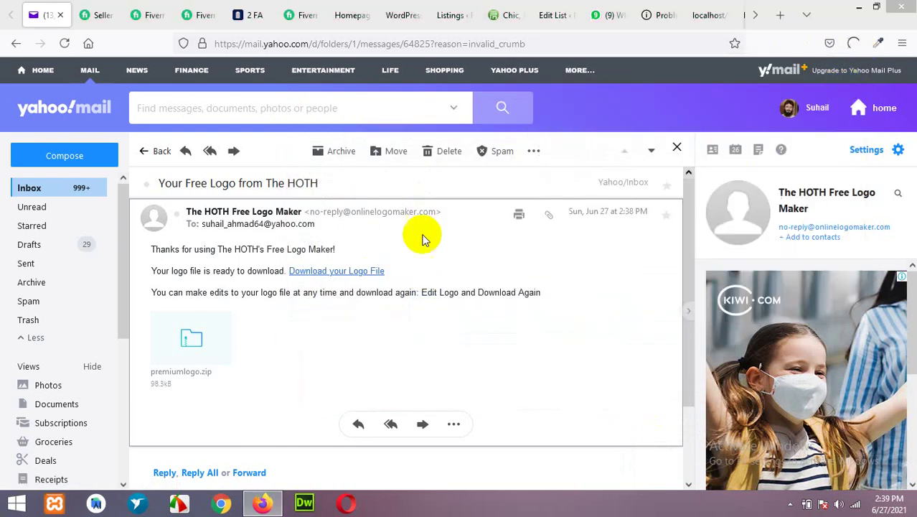
- Extract 64266509.zip with WinRAR into a 64266509 folder and open it
right_click(151, 200)
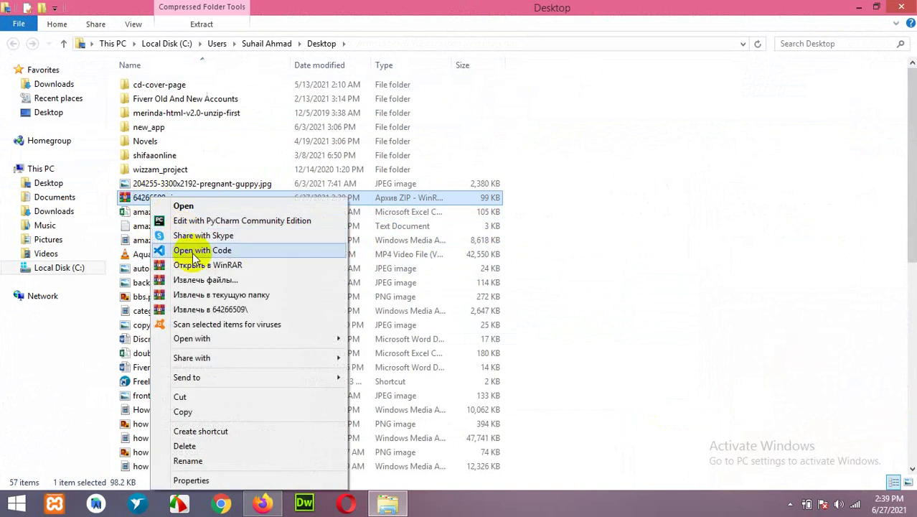
click(210, 281)
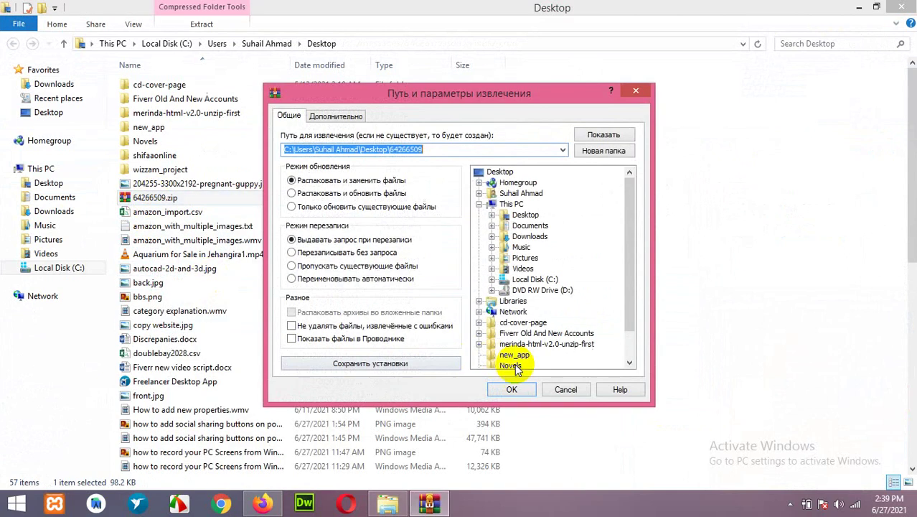
click(516, 386)
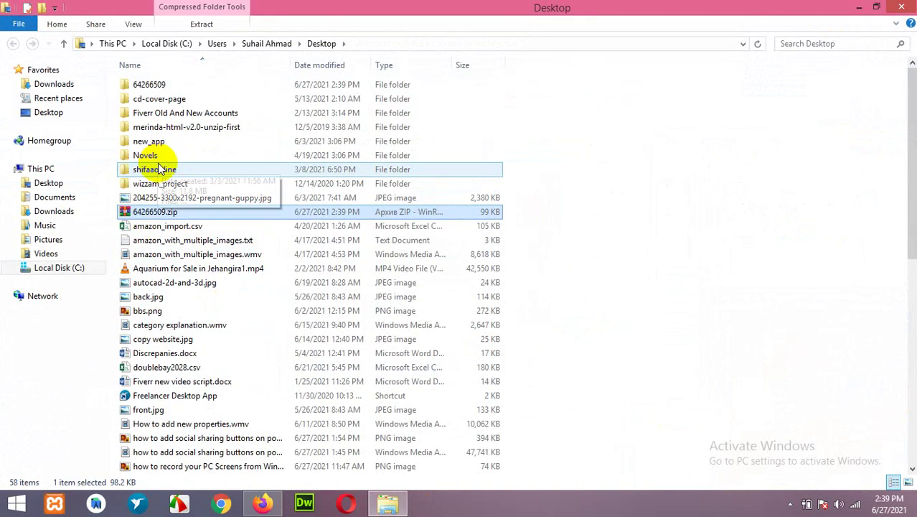
double_click(149, 84)
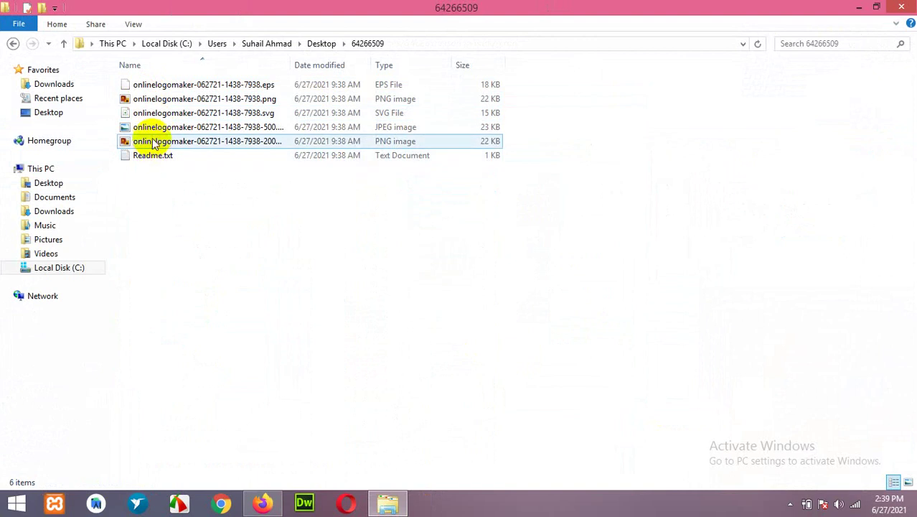
- Show the logo files as Large icons and select the PNG and 500 JPG
click(148, 141)
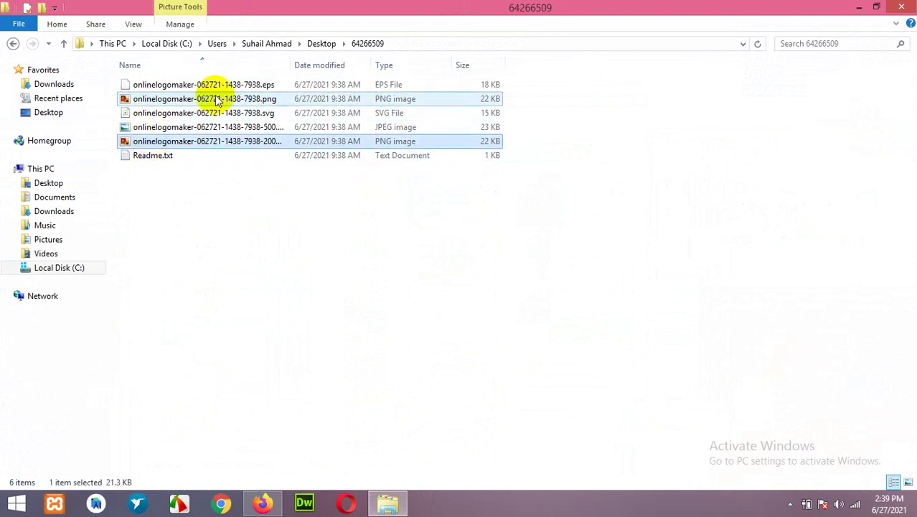
right_click(215, 253)
mouse_move(247, 262)
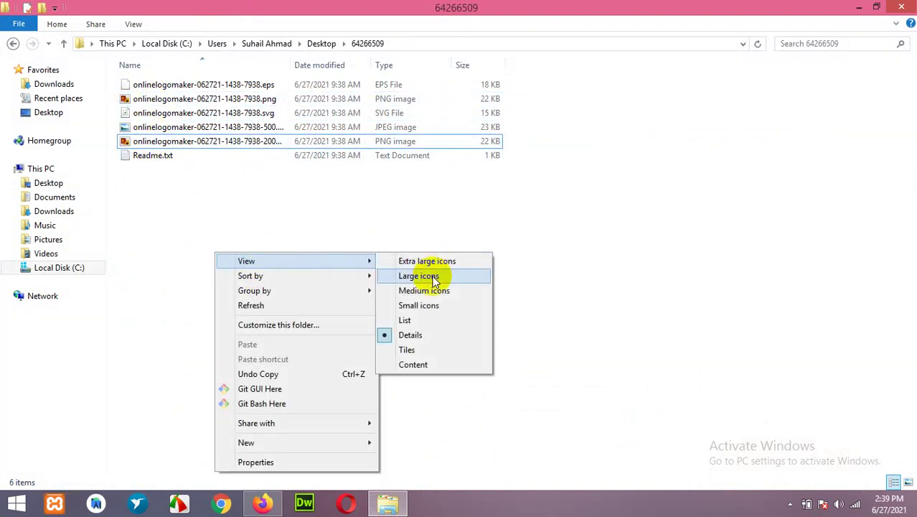
click(428, 277)
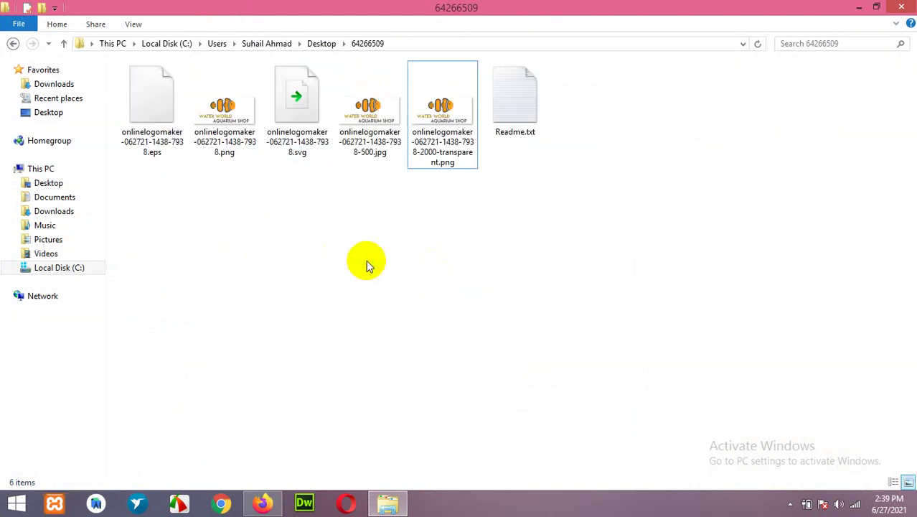
click(235, 127)
click(366, 114)
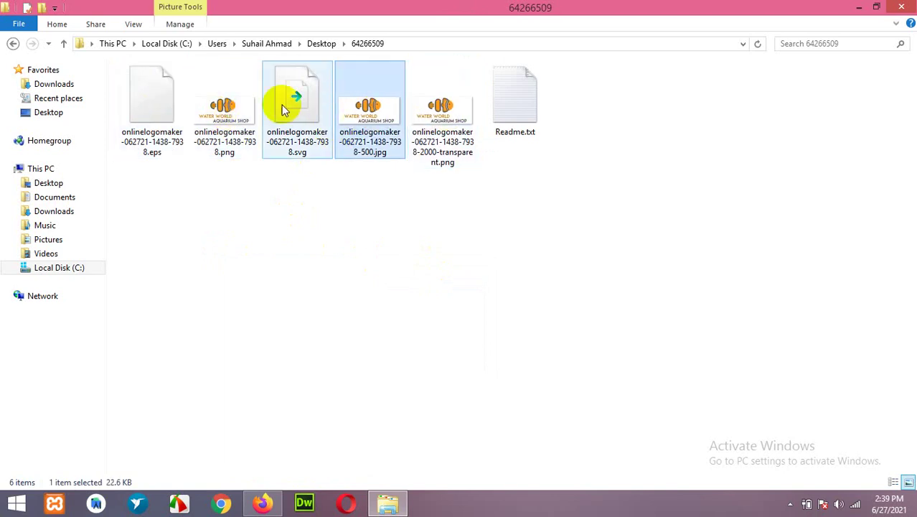
- Preview the logo PNG and the 500 JPG in Windows Photo Viewer
click(229, 111)
double_click(228, 109)
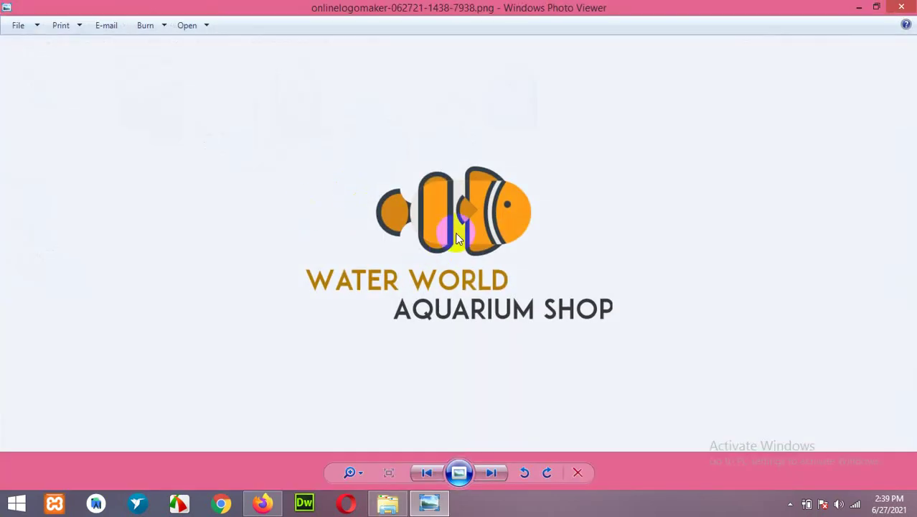
scroll(455, 231, up, 2)
scroll(455, 232, down, 3)
click(901, 7)
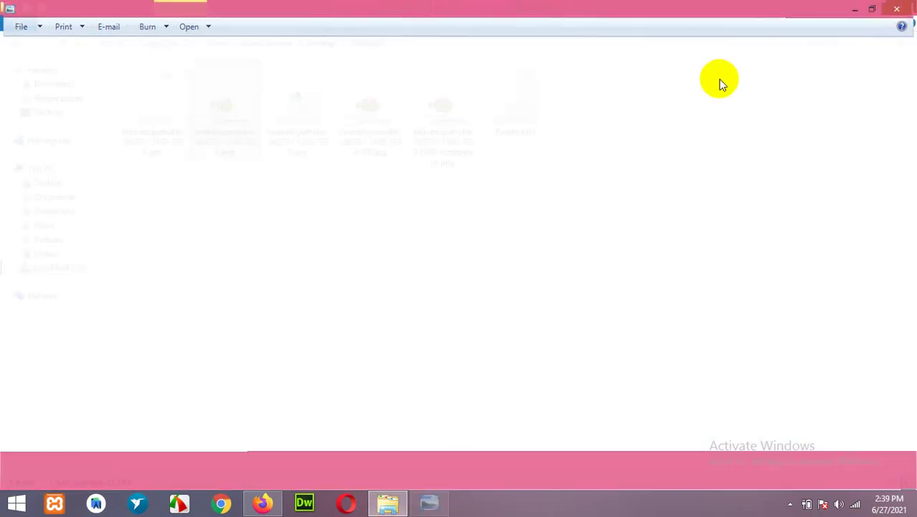
double_click(359, 120)
scroll(446, 243, up, 2)
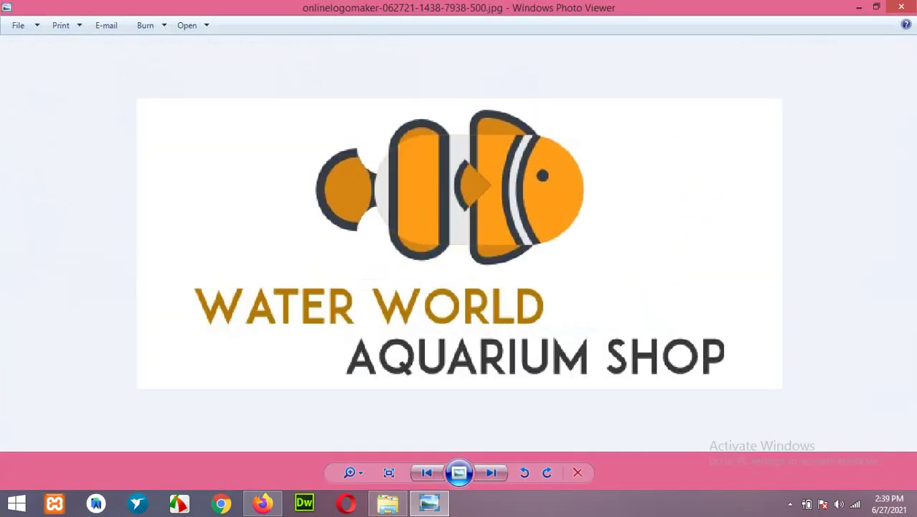
click(902, 6)
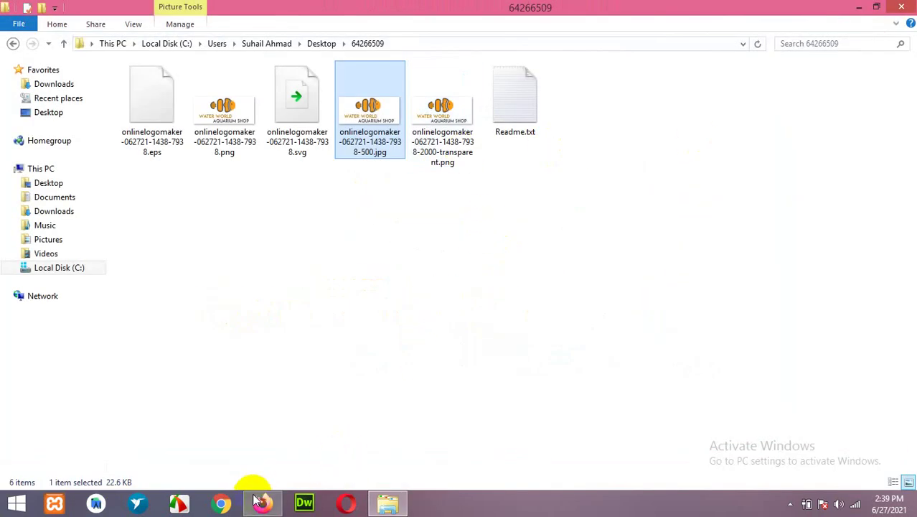
- Return to Firefox's TheHoth logo-sent confirmation tab
click(259, 502)
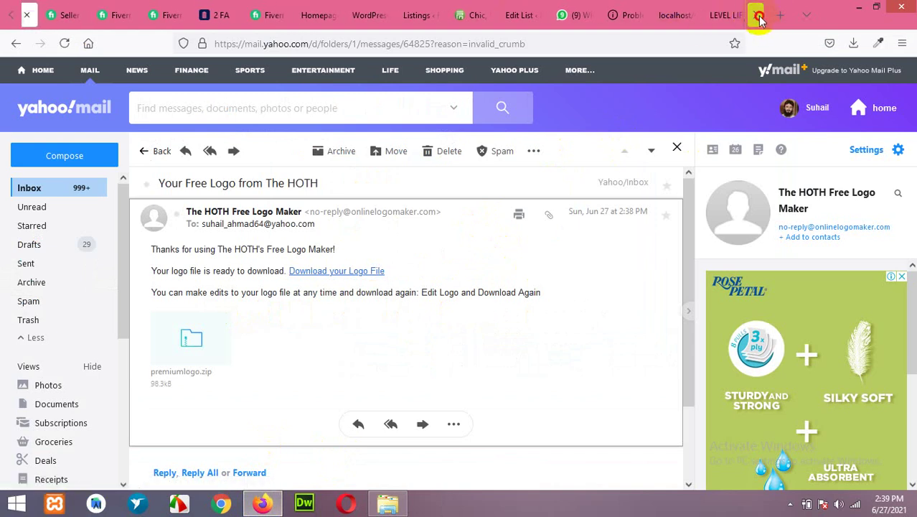
click(759, 16)
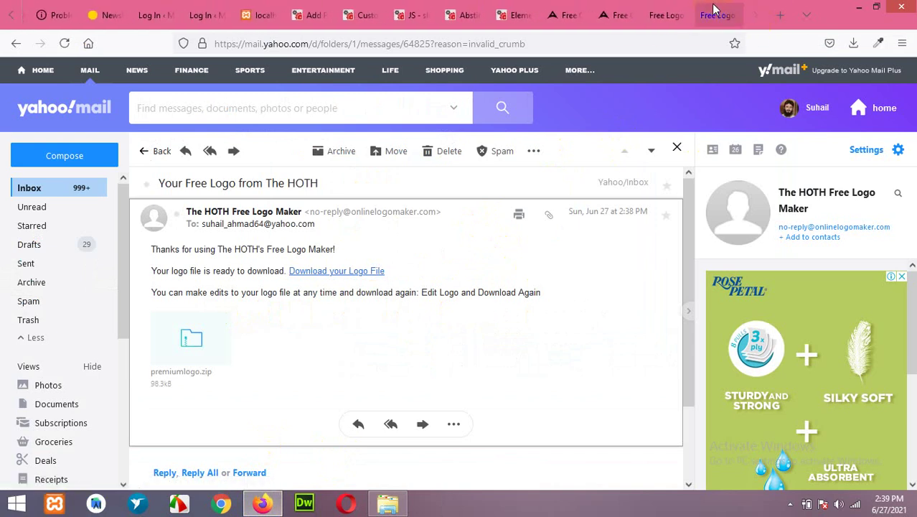
click(713, 10)
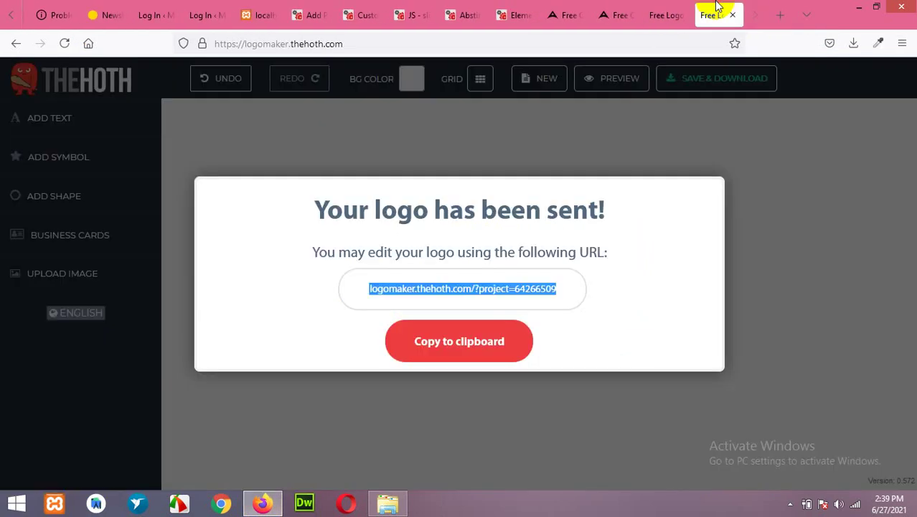